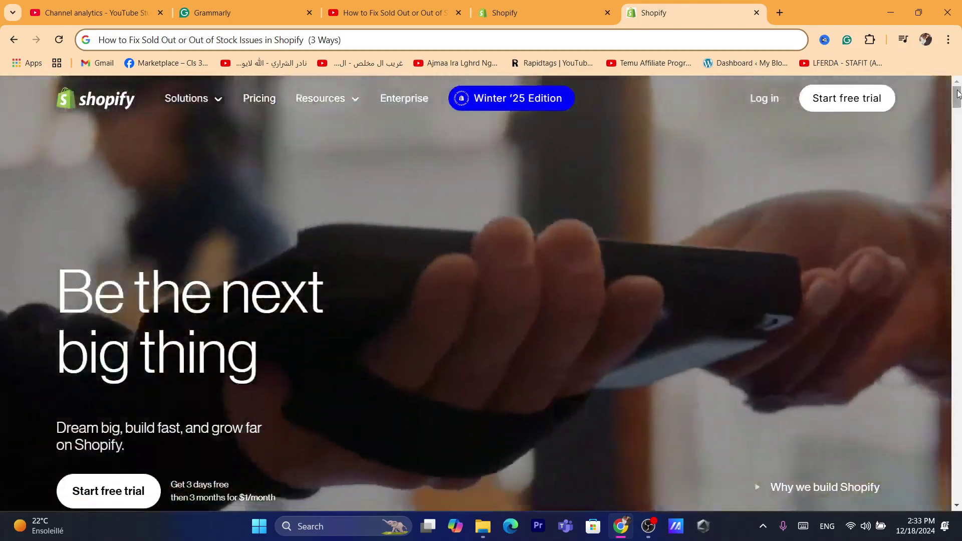
- Scroll through the Shopify marketing homepage and head to the store login
drag(957, 93, 958, 202)
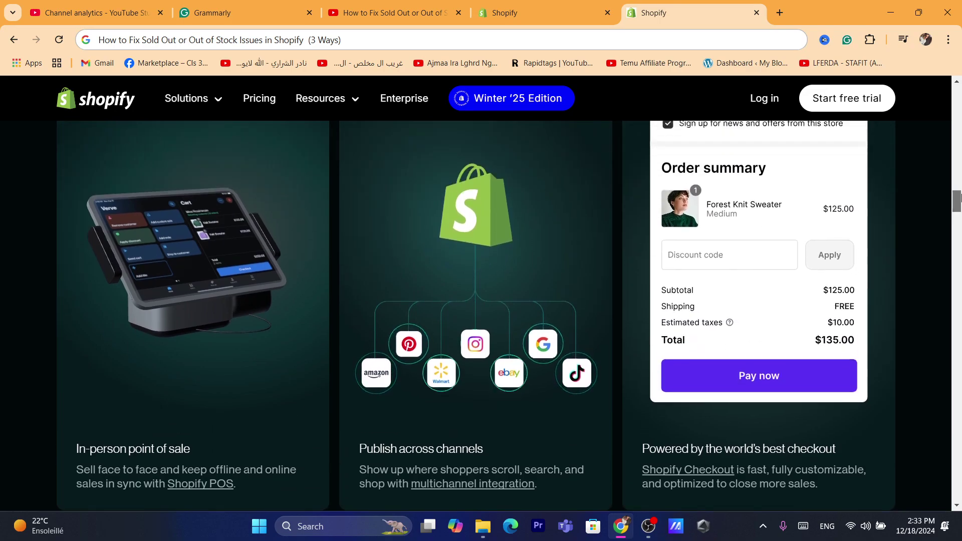
drag(959, 203, 958, 97)
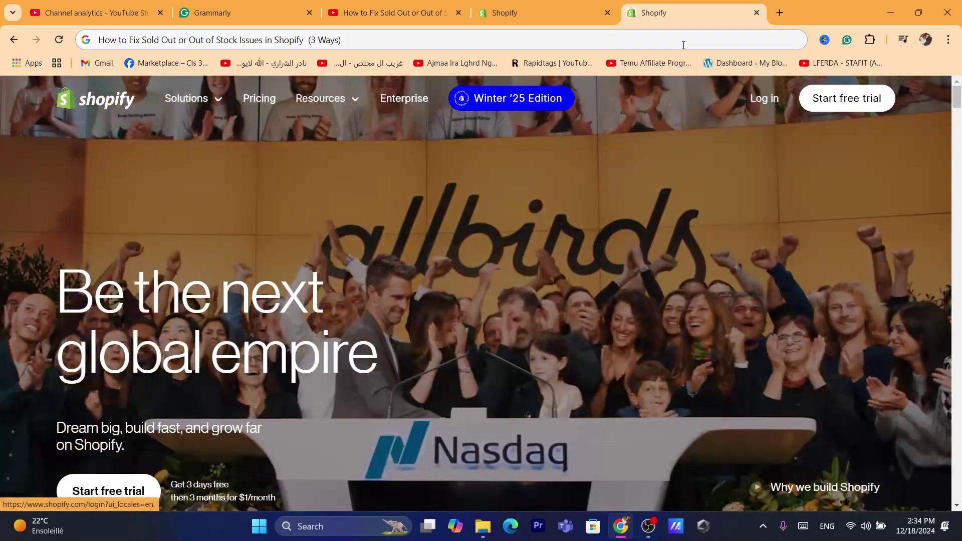
click(683, 44)
text(d)
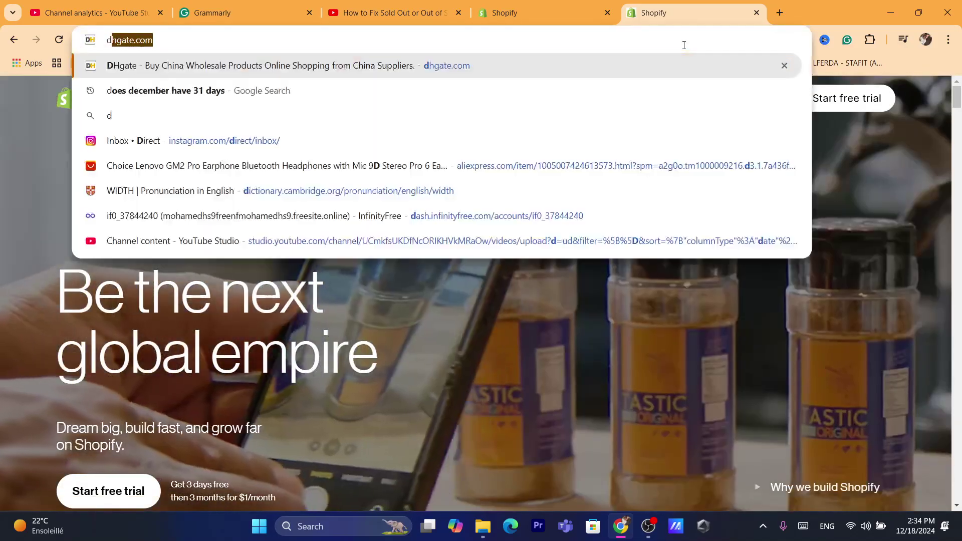
key(Return)
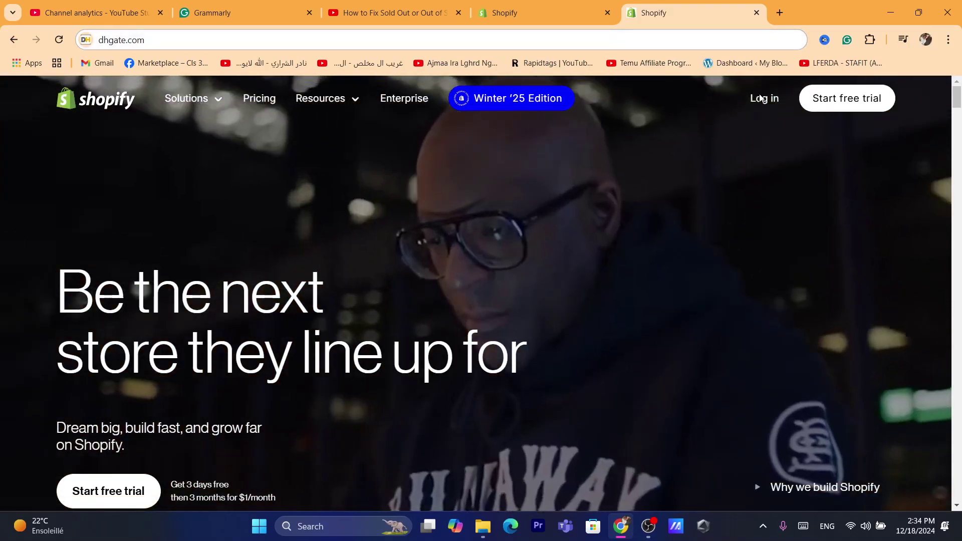
- Log in to the store admin and open the Products list showing 'test' and Wholesale Private Label
click(763, 98)
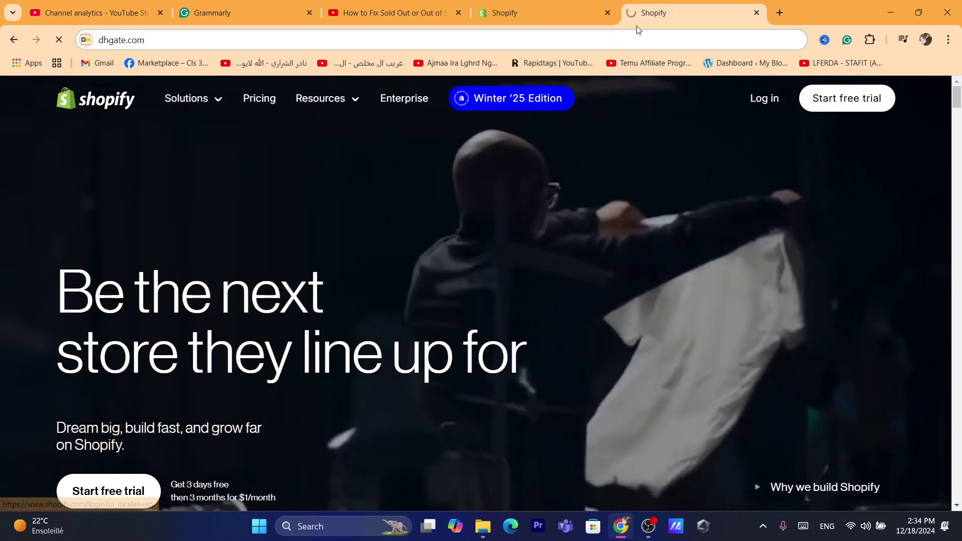
click(642, 33)
text(d)
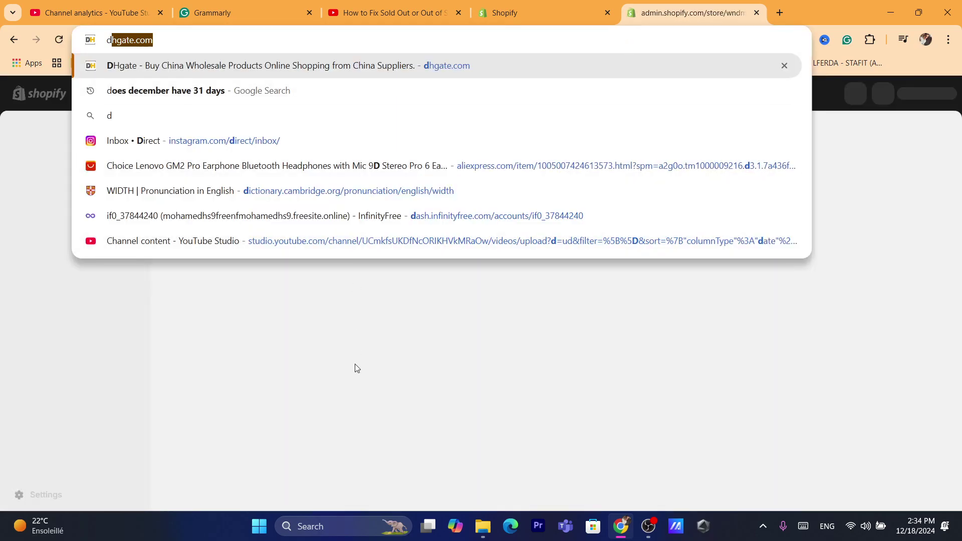
click(355, 364)
key(ctrl+l)
text(How to Fix Sold Out or Out of Stock Issues in Shopify 2024 (3 Ways))
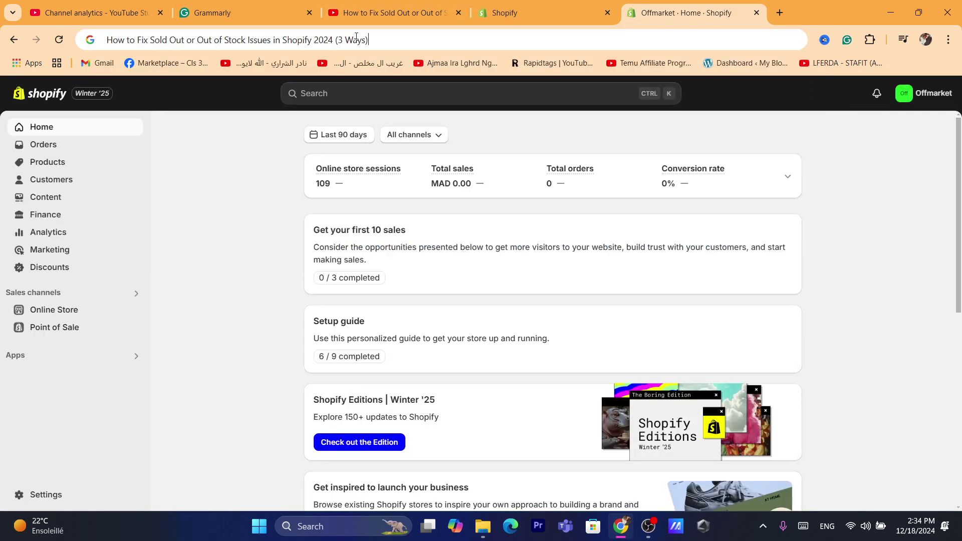
click(226, 314)
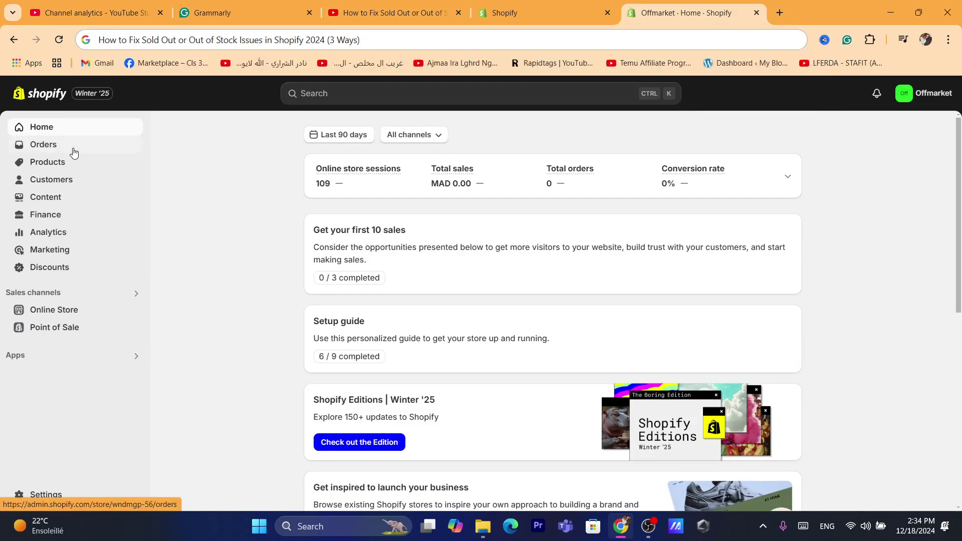
click(49, 163)
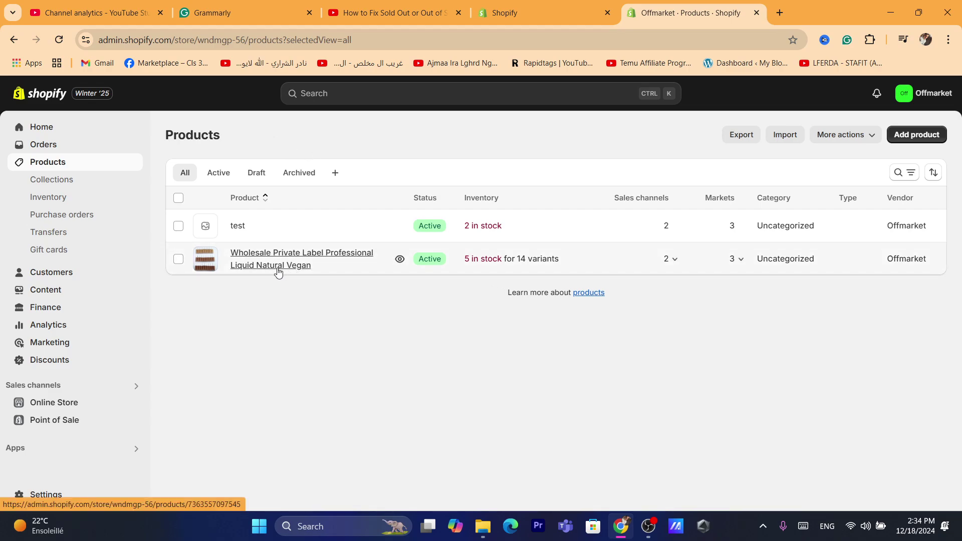
- Open the Wholesale Private Label product, keep its status Active, and scroll to its Color variants
click(247, 259)
click(474, 40)
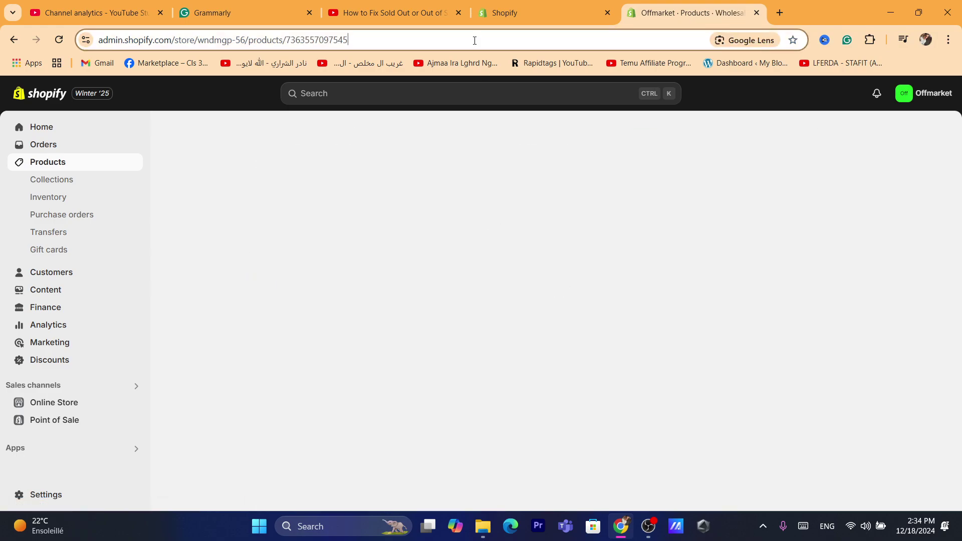
text(d)
click(705, 198)
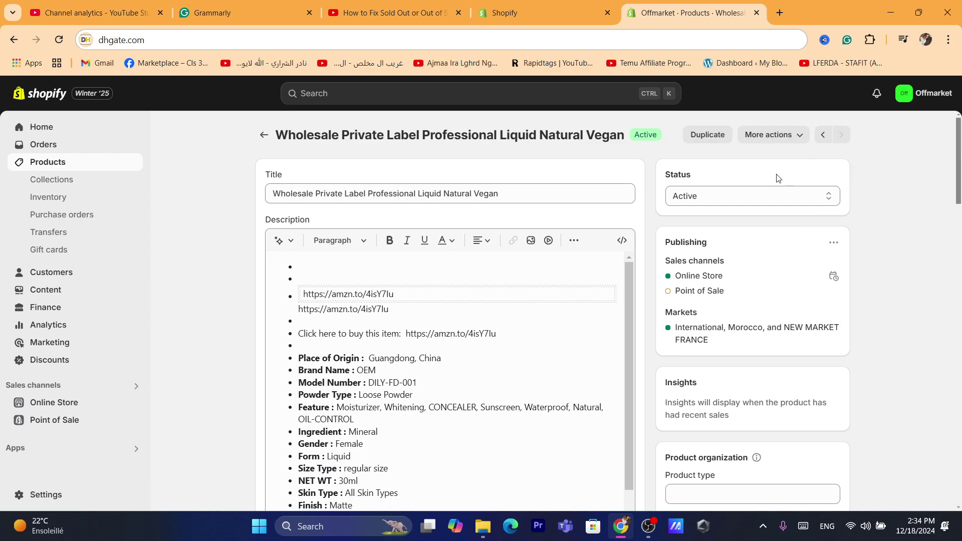
click(729, 196)
click(728, 196)
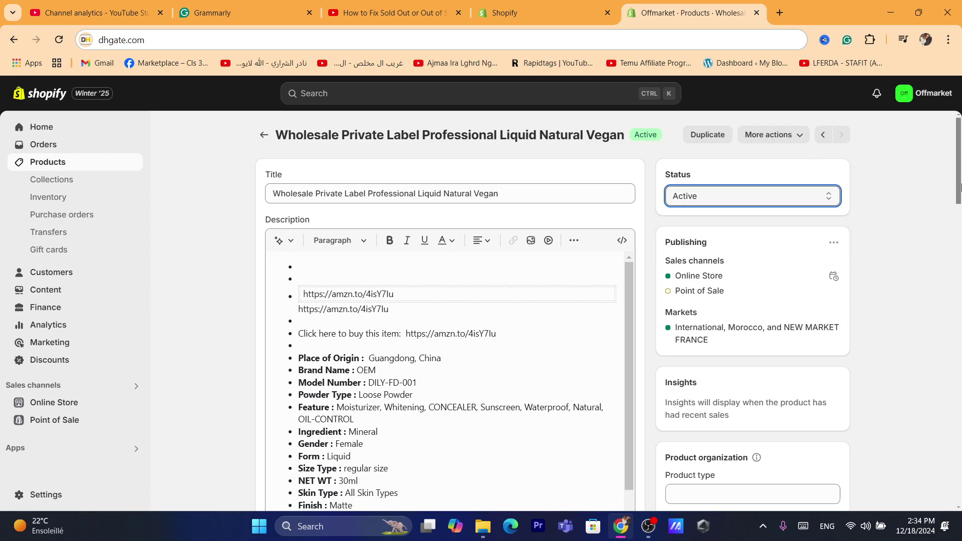
drag(958, 170, 959, 182)
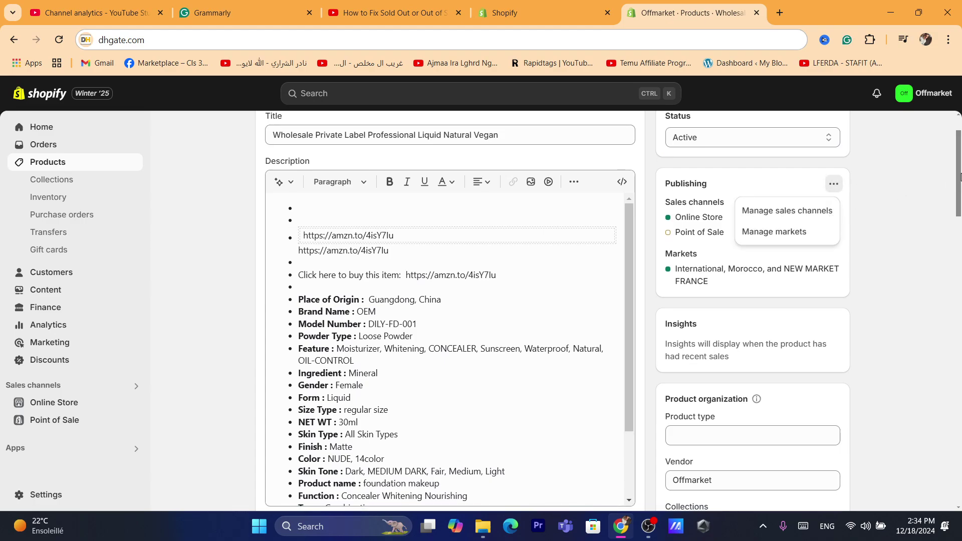
drag(960, 177, 957, 312)
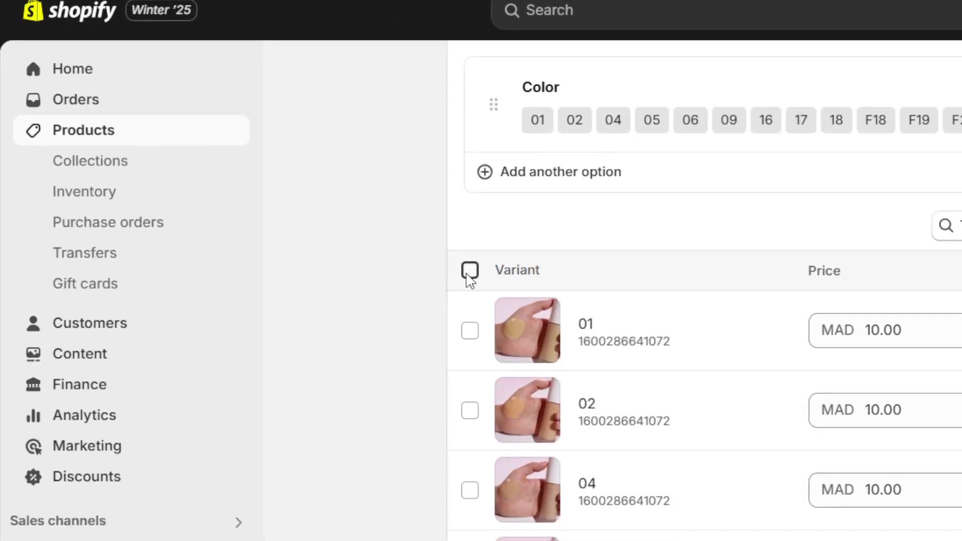
- Select all 14 variants and set them to stop selling when out of stock
click(470, 270)
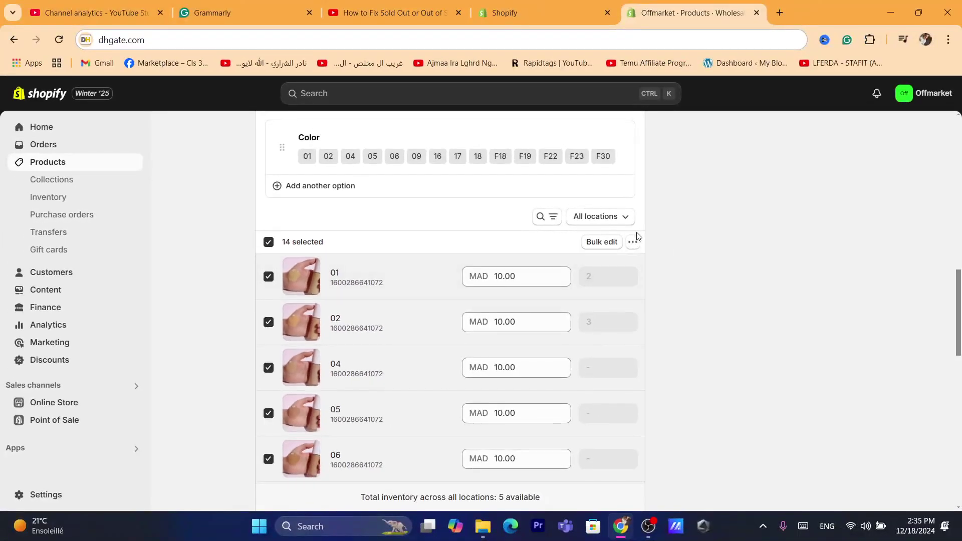
click(633, 250)
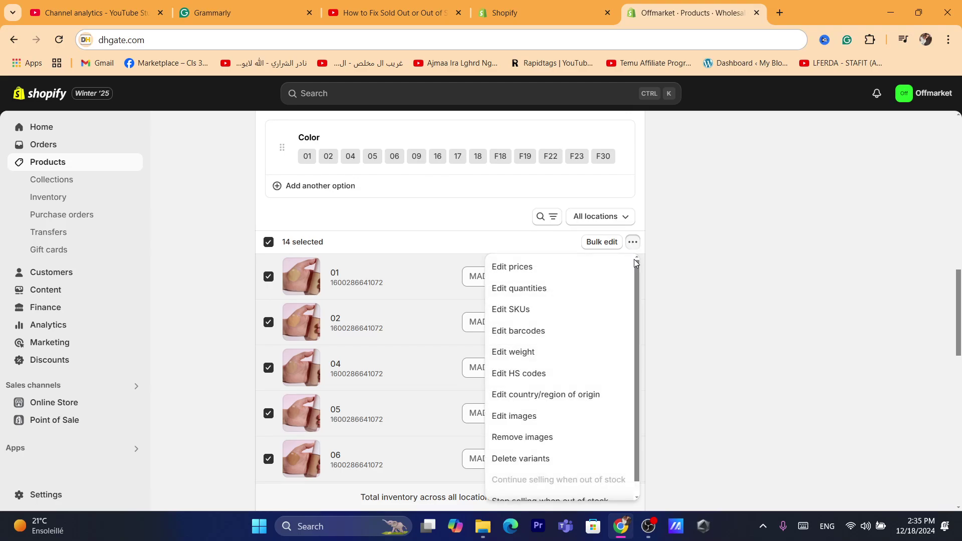
scroll(635, 314, down, 1)
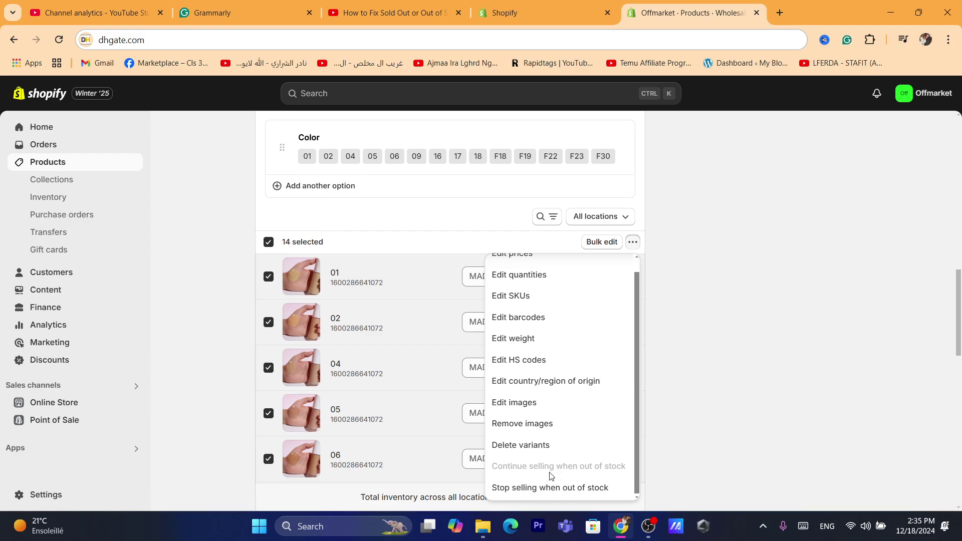
click(559, 488)
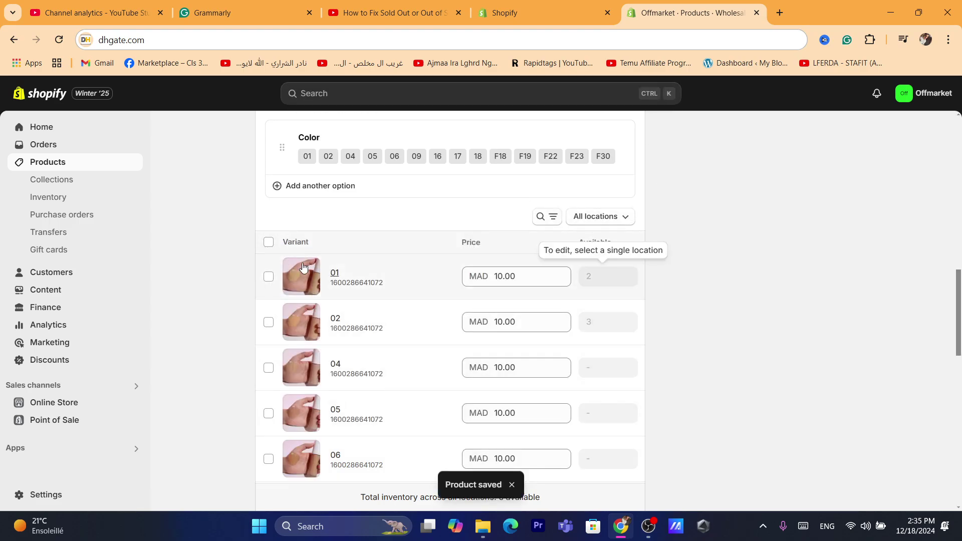
- Reselect all 14 variants, switch them to continue selling when out of stock, and open variant 01
click(268, 243)
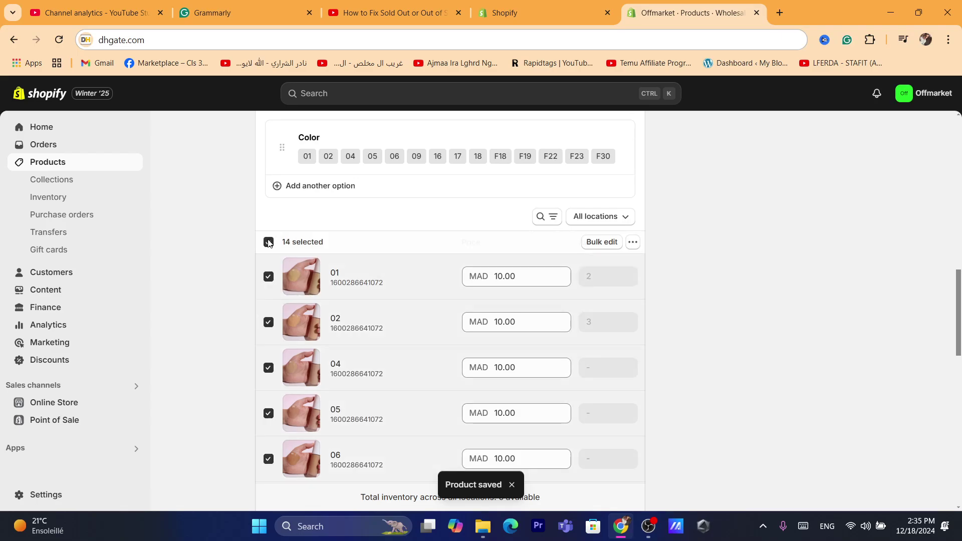
click(634, 243)
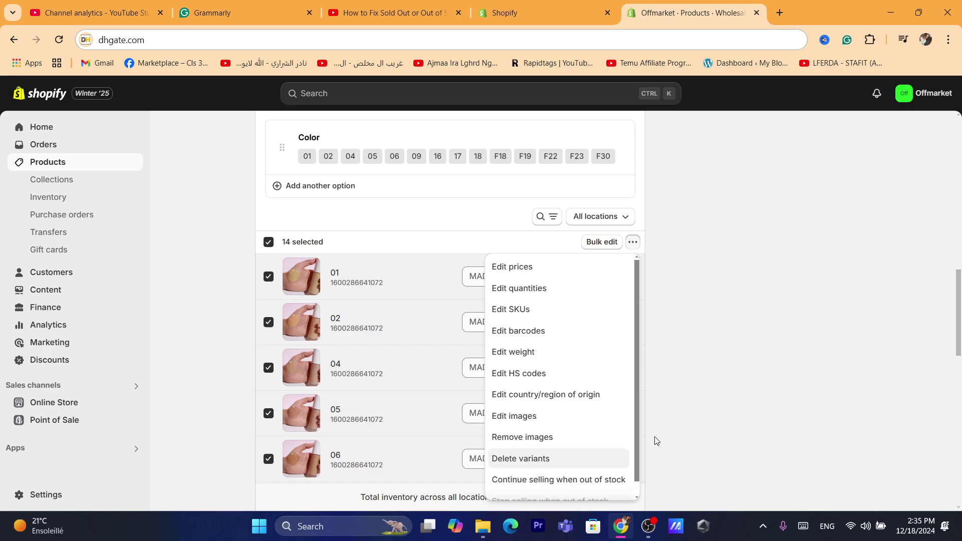
drag(635, 413, 636, 443)
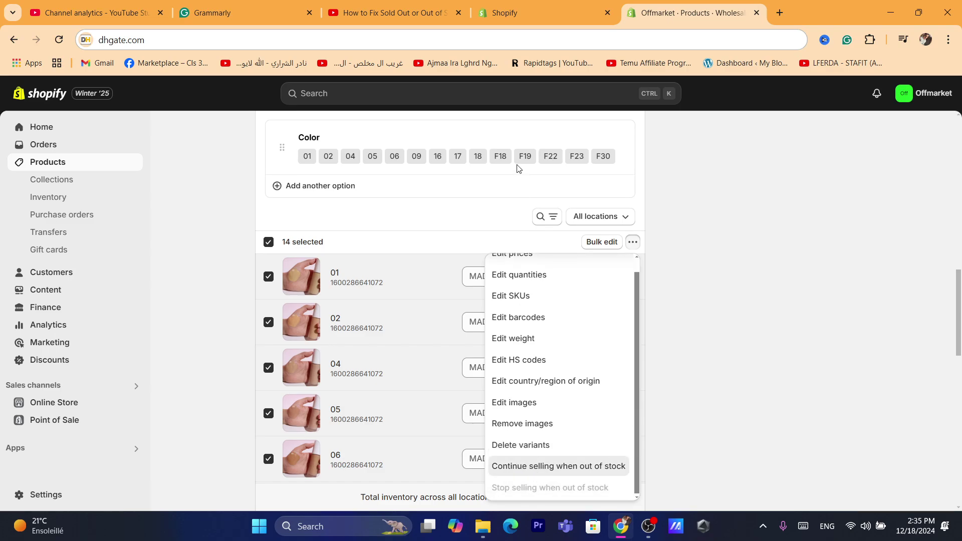
click(663, 95)
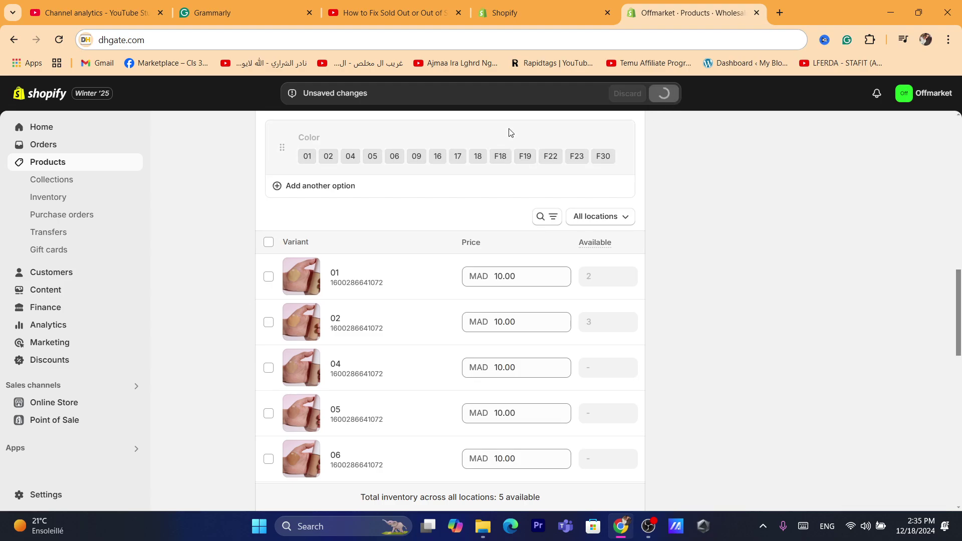
click(460, 40)
text(d)
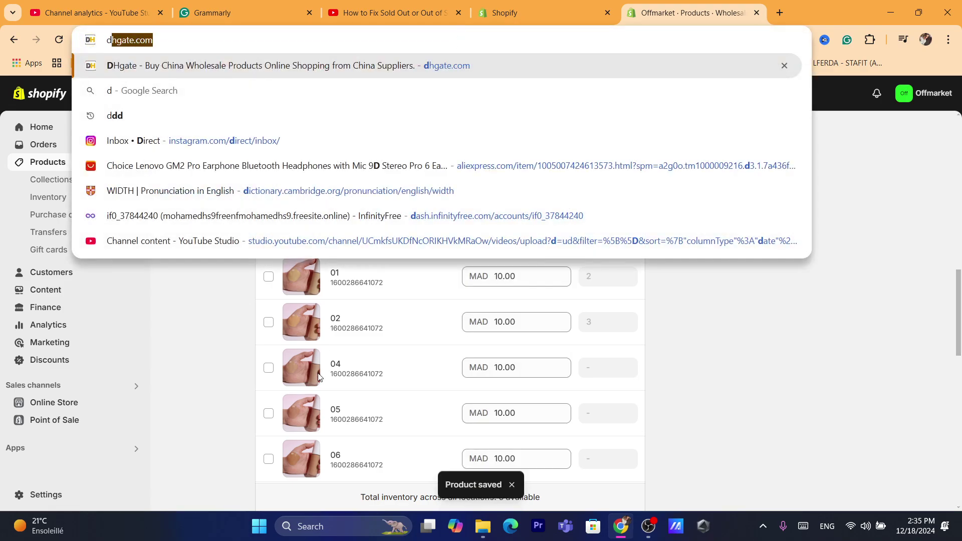
click(226, 349)
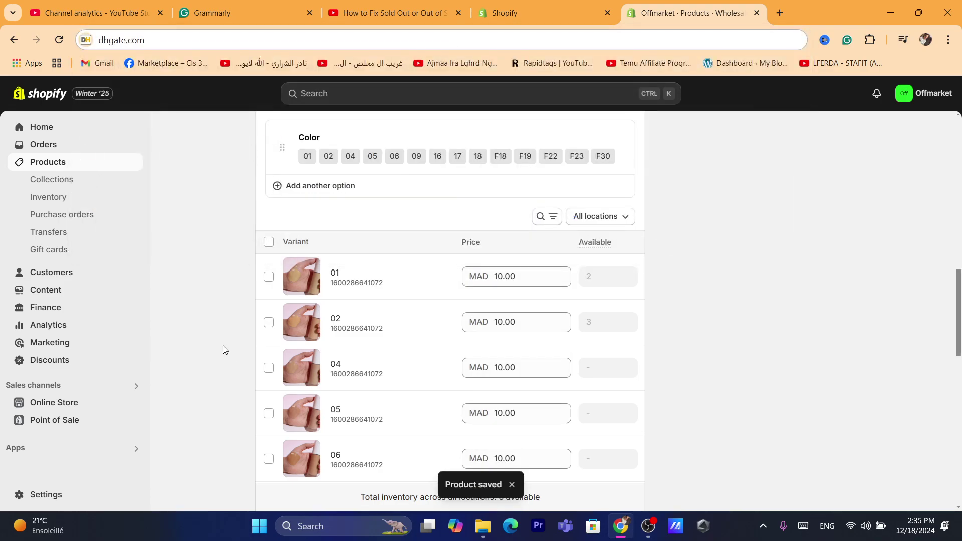
click(337, 271)
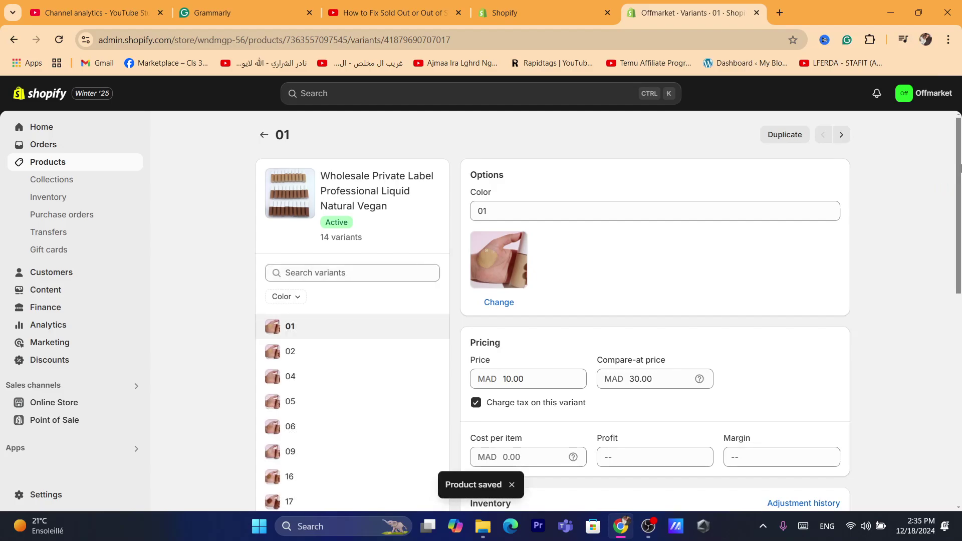
- Toggle variant 01's quantity tracking off and on, leave it tracked, and return to the product page
drag(960, 167, 959, 287)
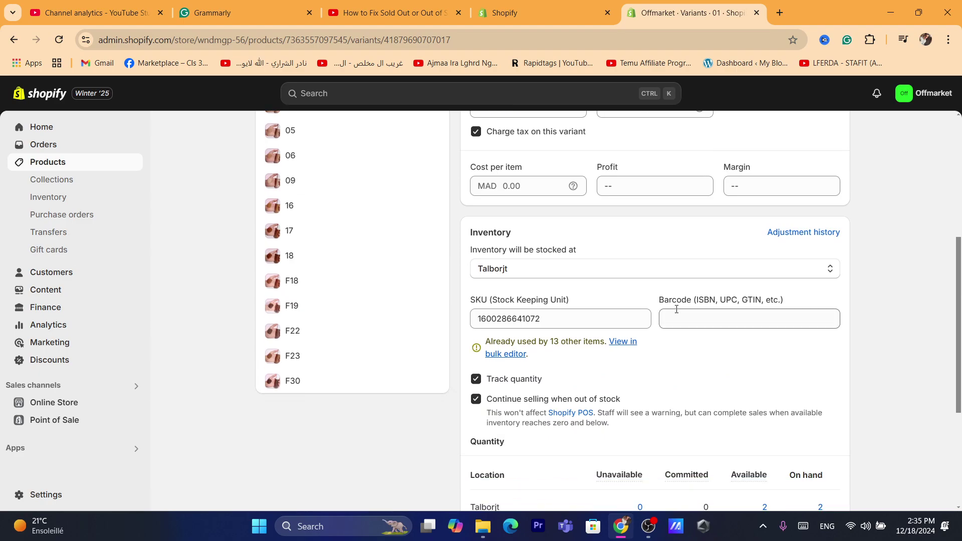
click(494, 383)
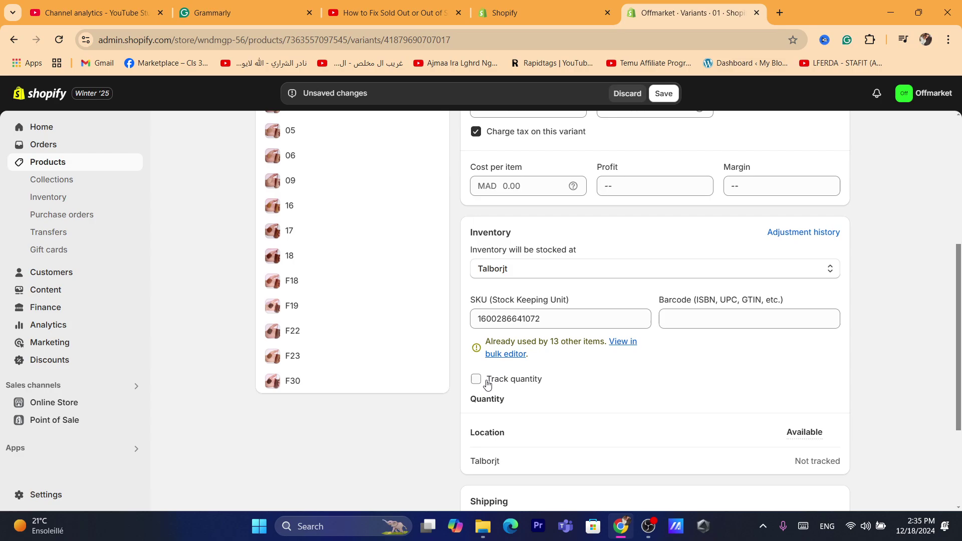
click(507, 380)
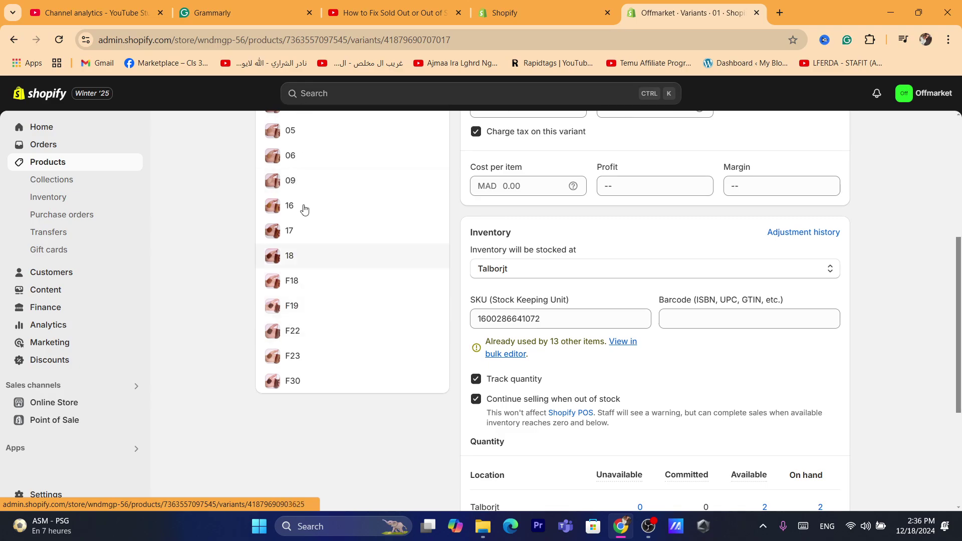
click(490, 384)
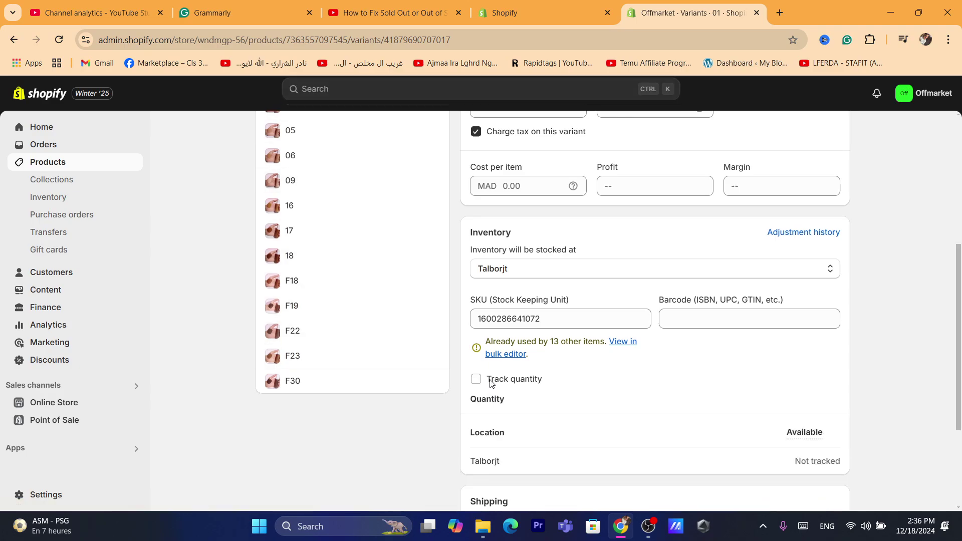
click(524, 383)
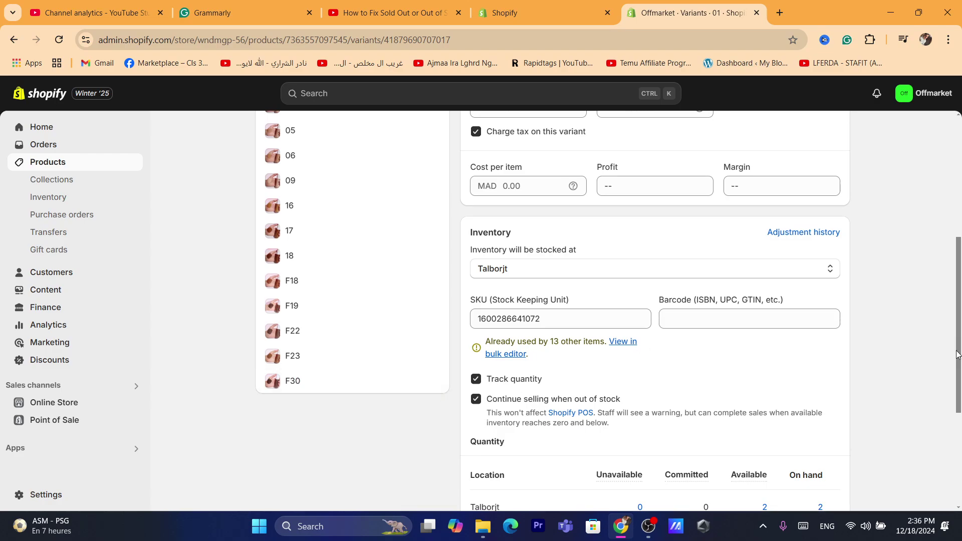
drag(959, 360, 954, 174)
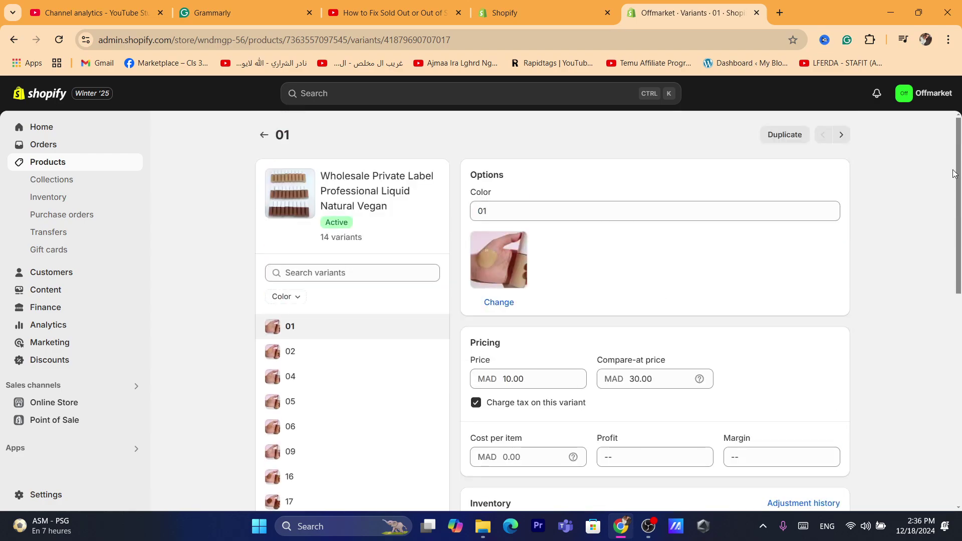
click(262, 135)
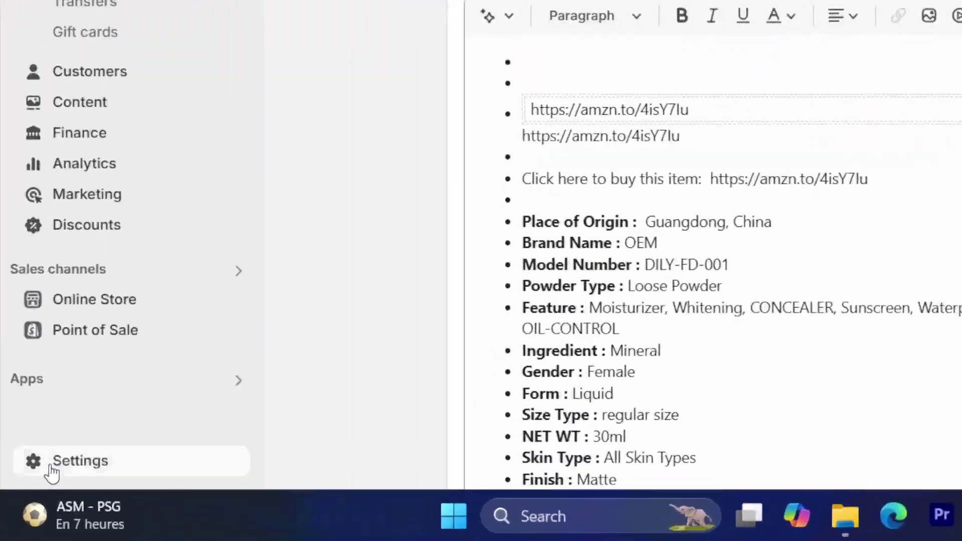
- Open the store settings and the Talborjt location's details
click(28, 497)
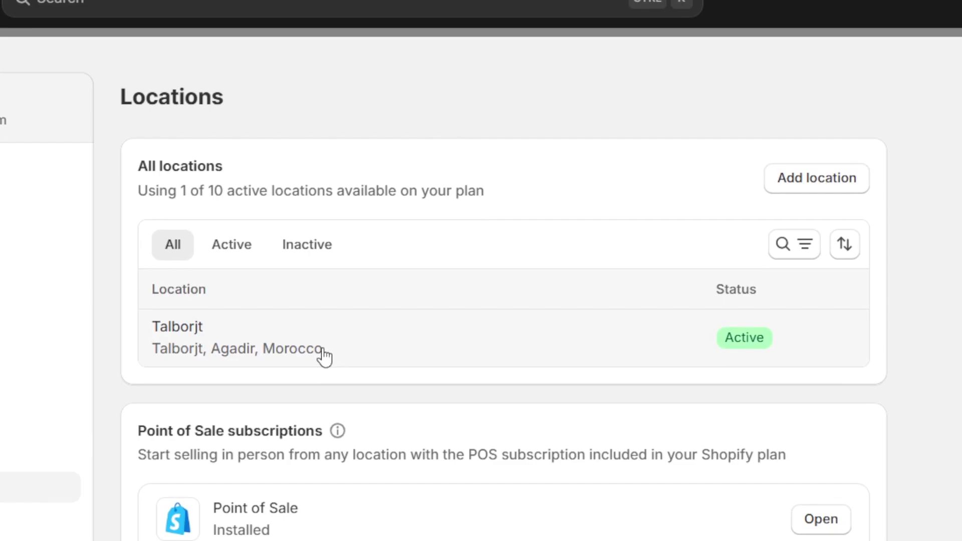
click(269, 384)
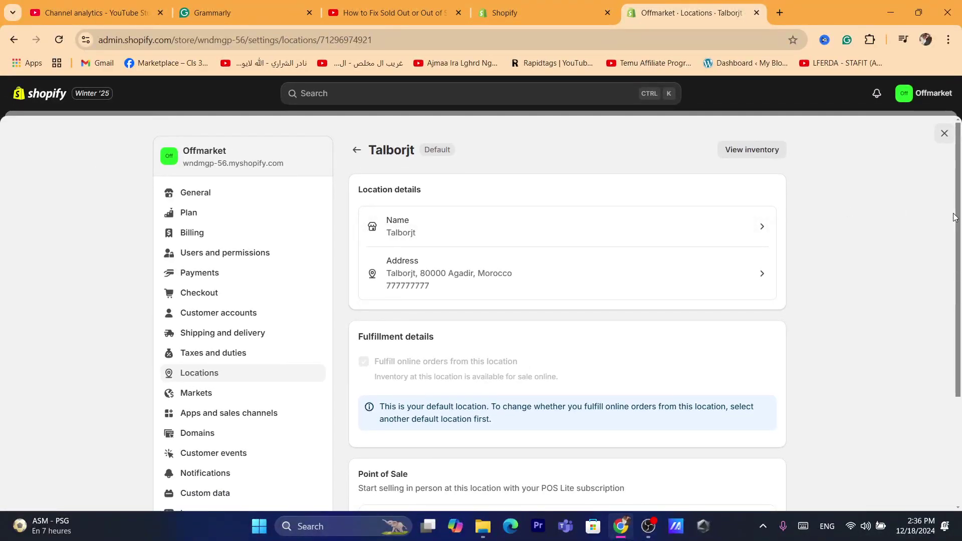
drag(959, 224, 959, 267)
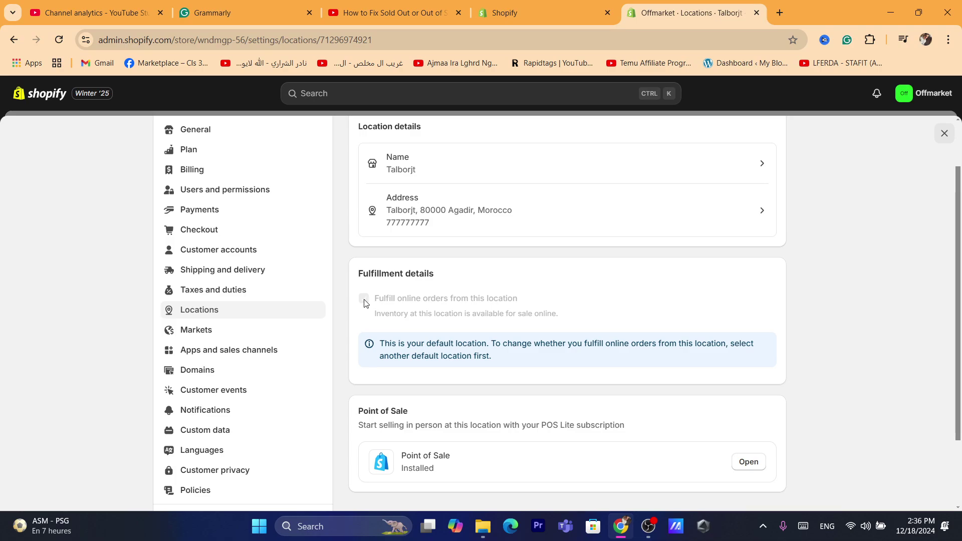
click(370, 40)
text(d)
key(Return)
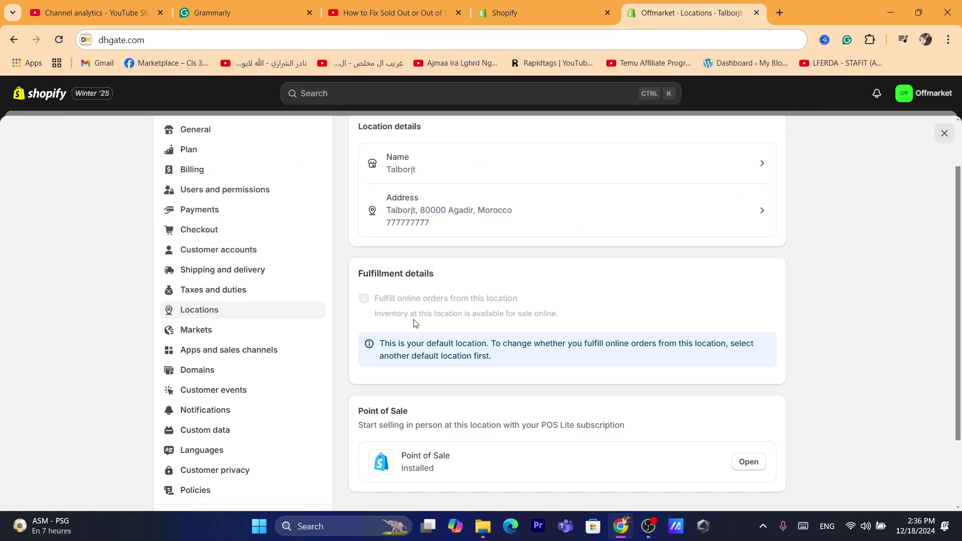
- Review Talborjt's online-sale and default-location notes, then open its inventory
triple_click(415, 315)
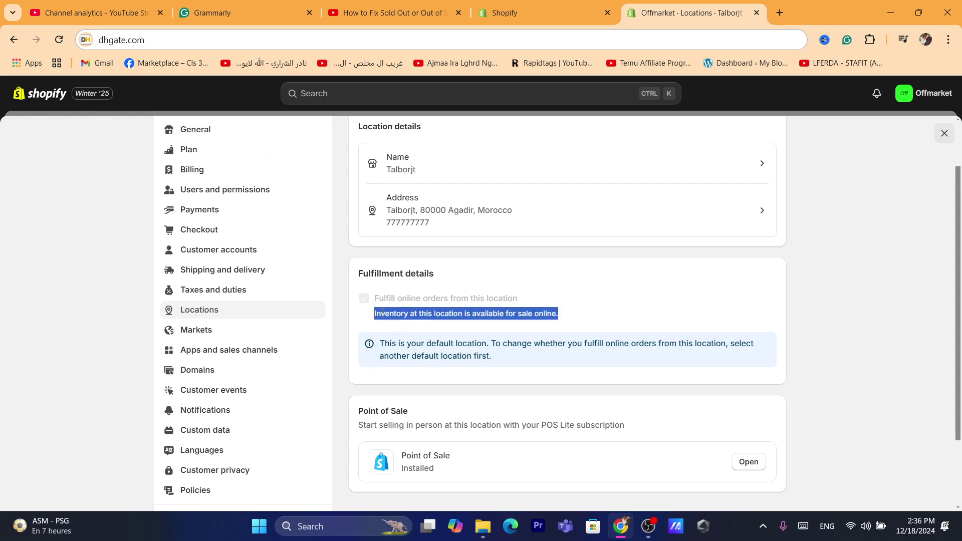
click(395, 331)
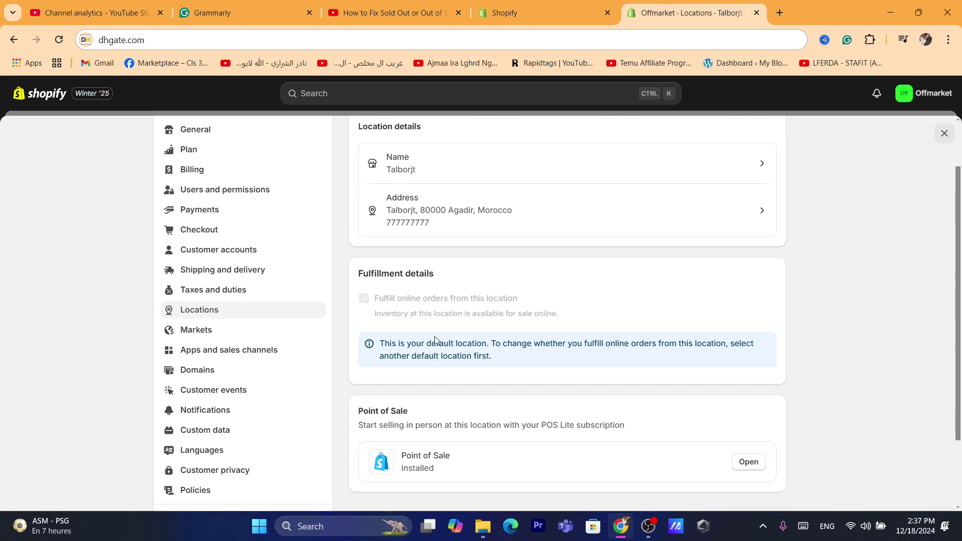
drag(427, 344, 534, 343)
drag(957, 406, 958, 357)
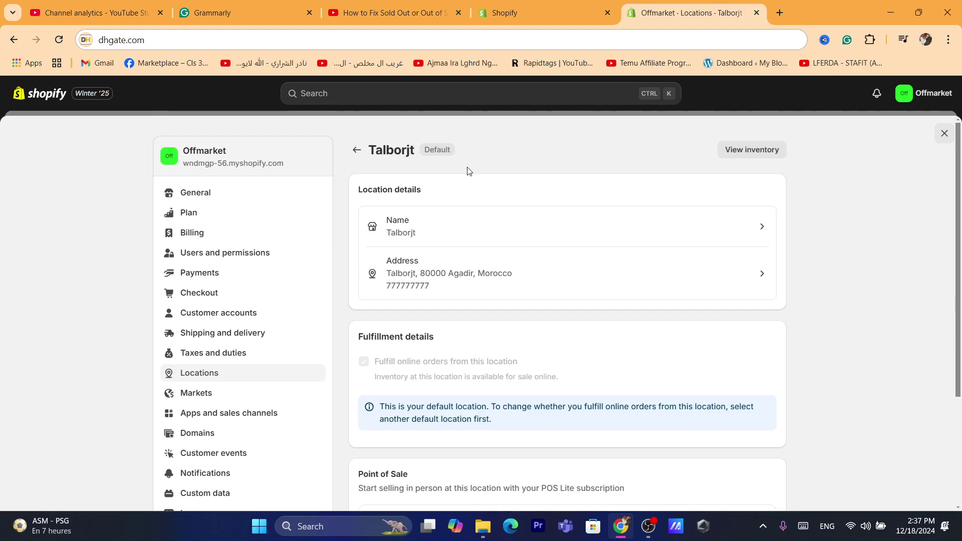
click(746, 156)
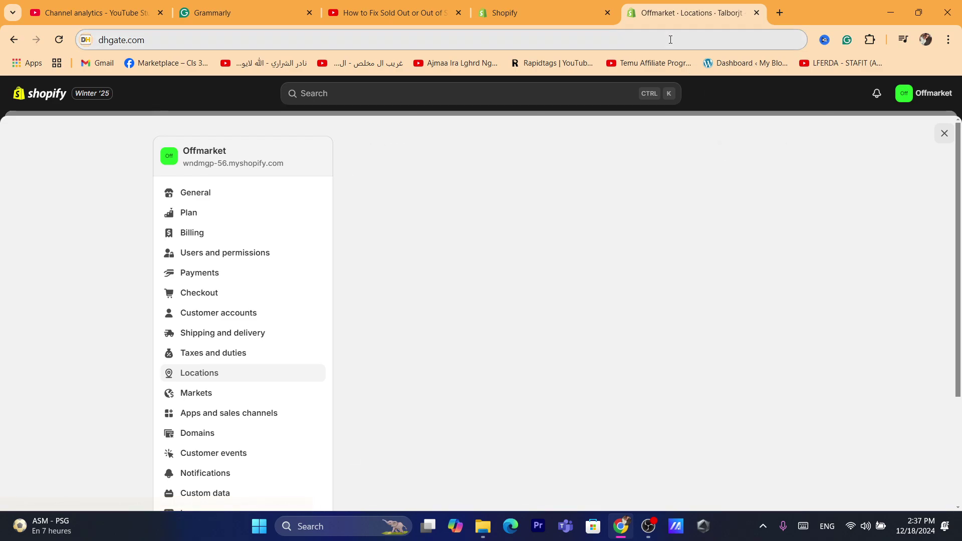
click(670, 40)
- Set Talborjt available stock to 10 for test, 220 for variant 01, 20 for variant 02, and save
text(d)
click(587, 436)
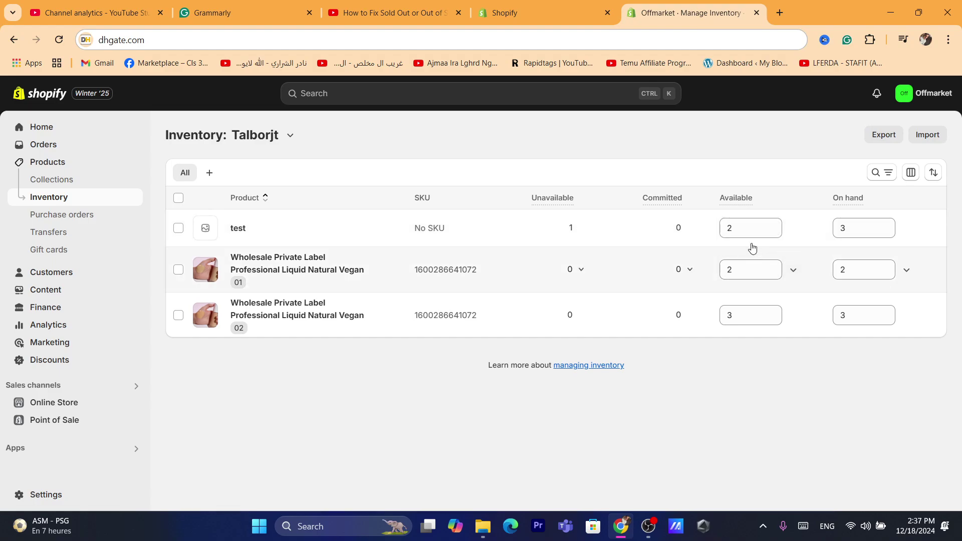
click(746, 230)
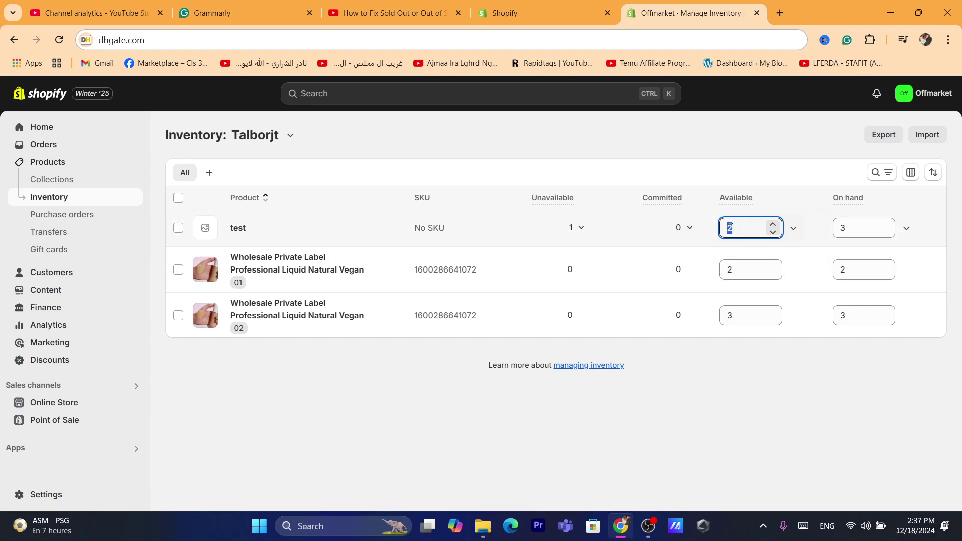
text(10)
click(732, 273)
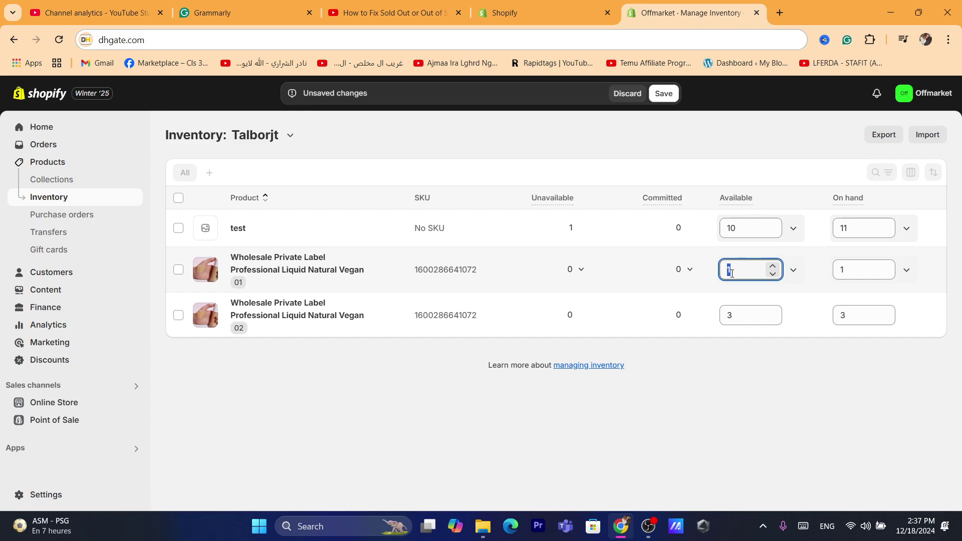
text(0)
click(745, 316)
text(1)
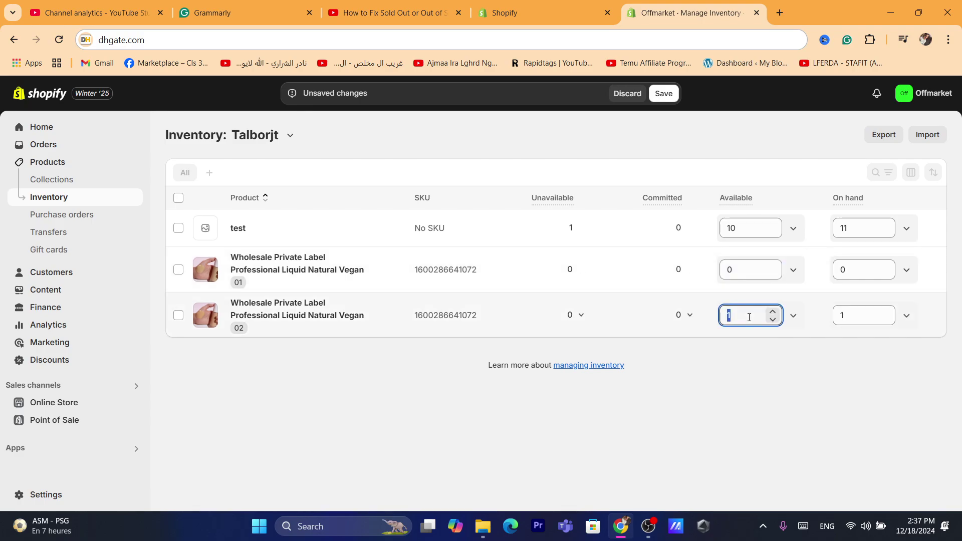
click(741, 272)
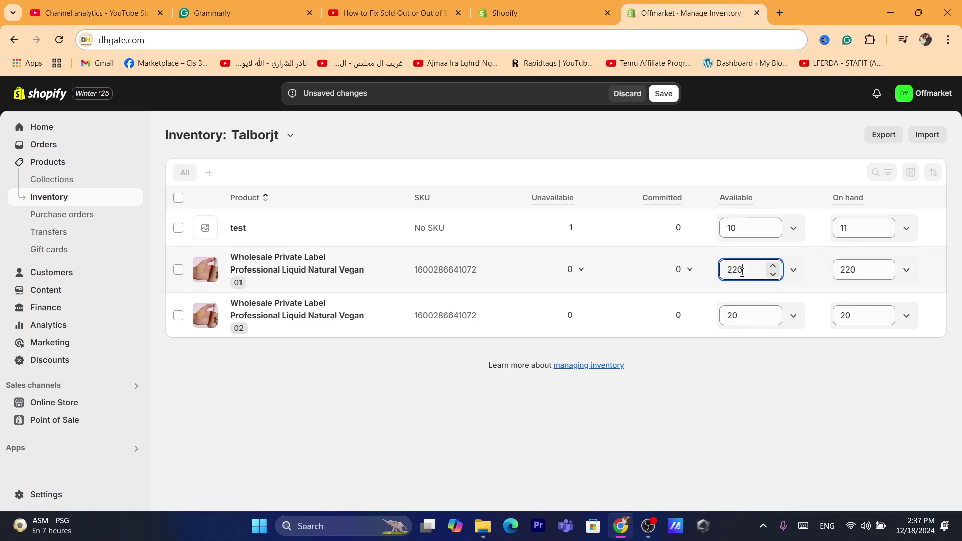
click(663, 93)
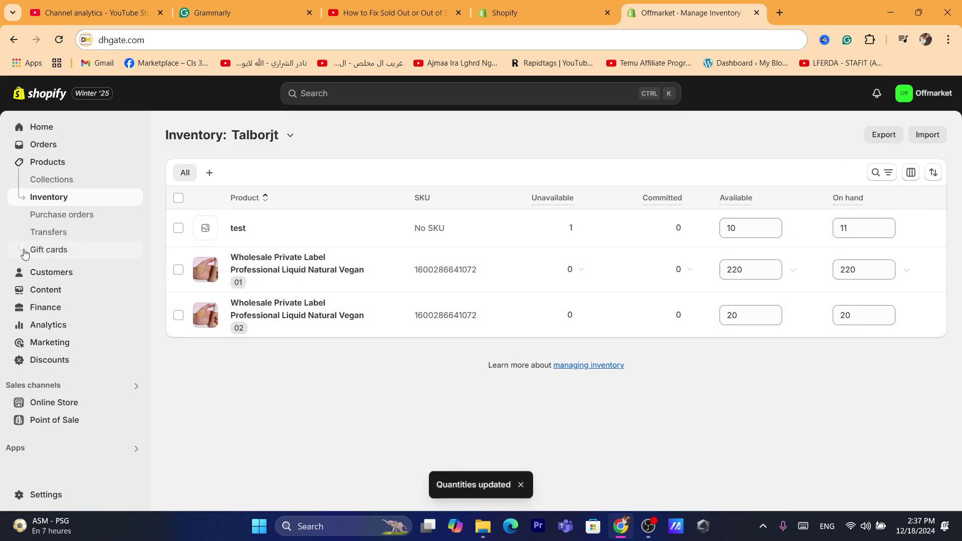
- Open the online store in a new tab and view the test product's storefront page
click(132, 402)
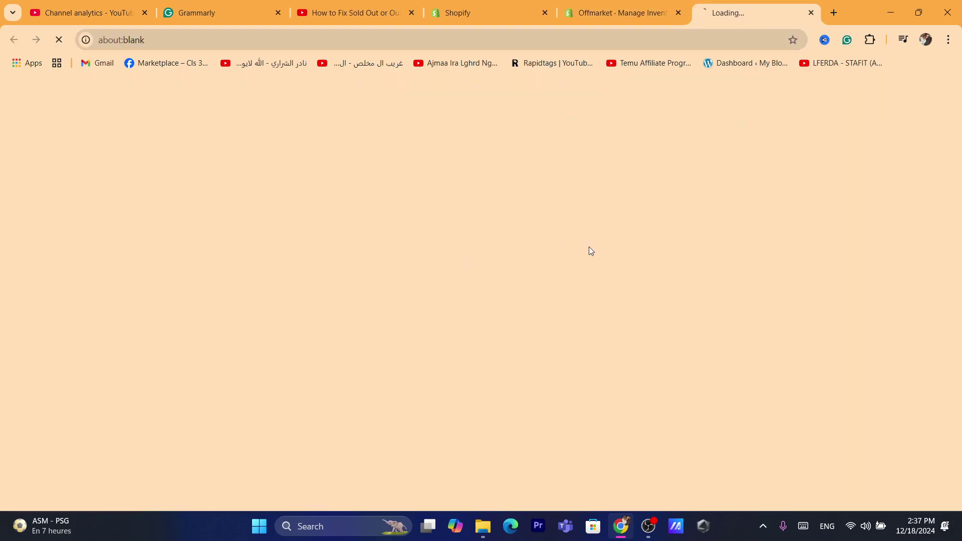
click(611, 39)
text(f)
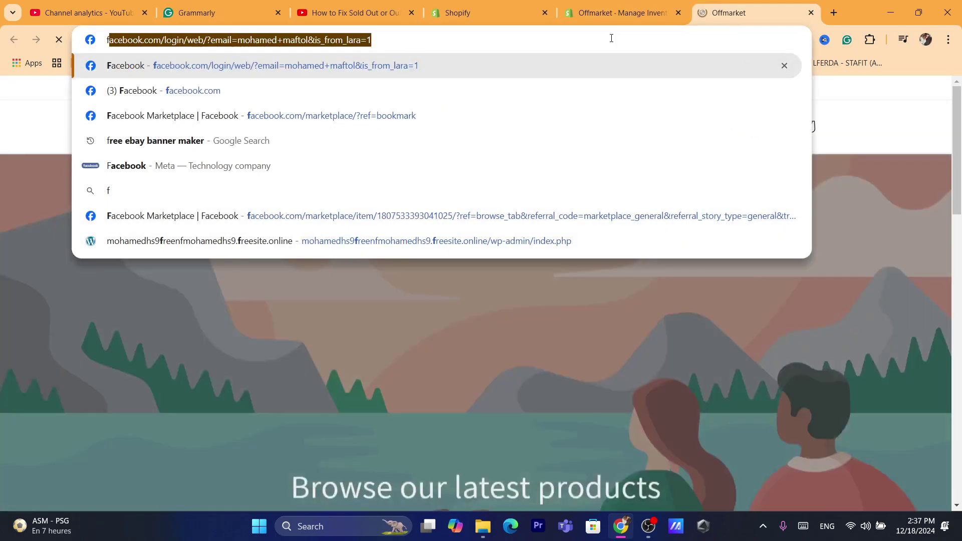
key(Return)
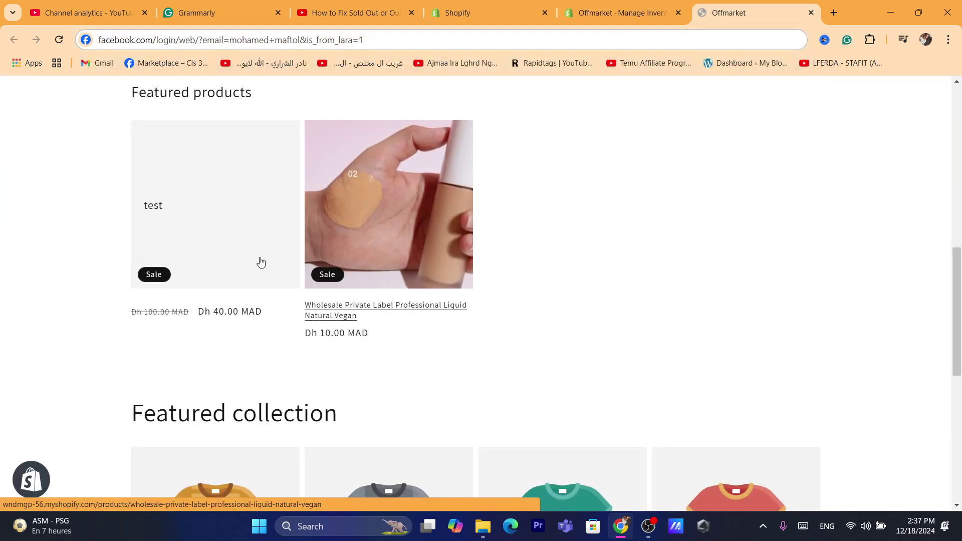
click(201, 241)
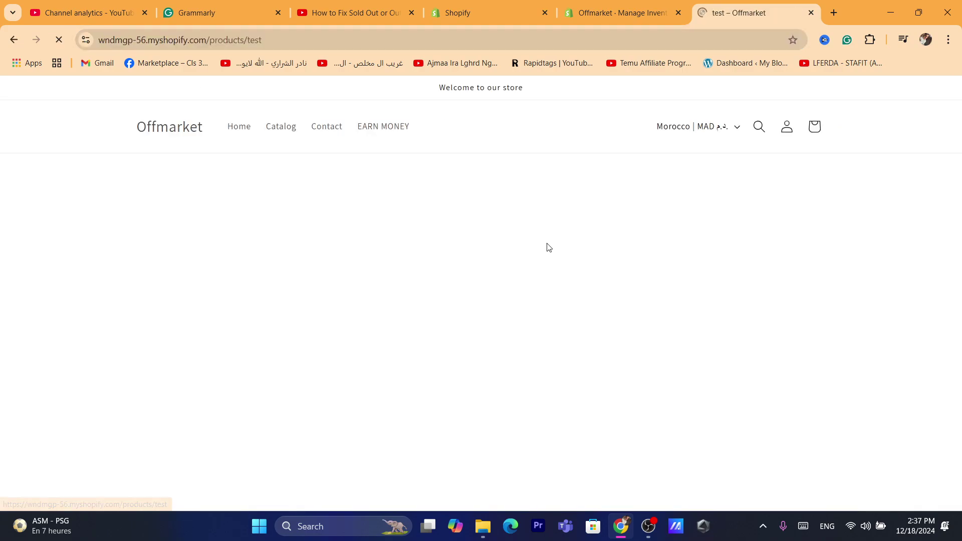
scroll(961, 137, down, 1)
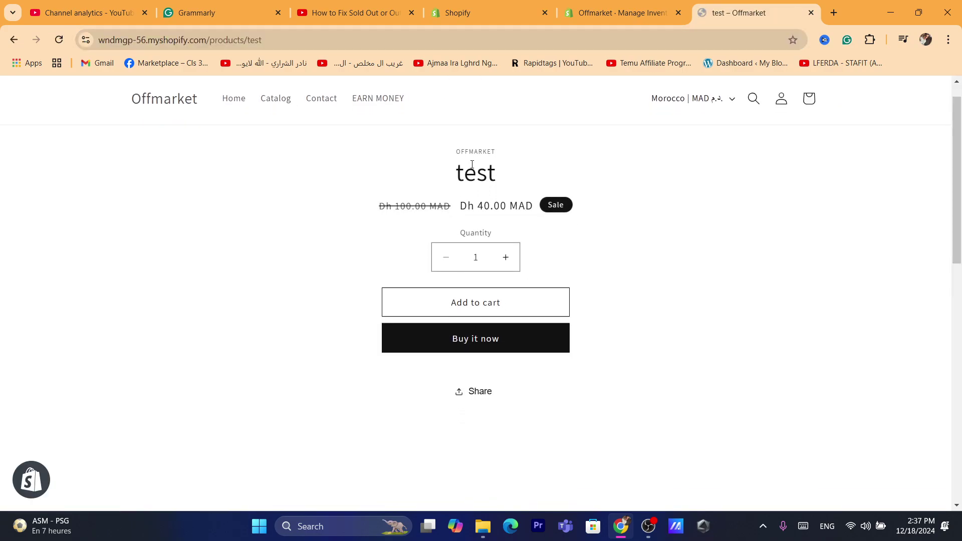
click(14, 40)
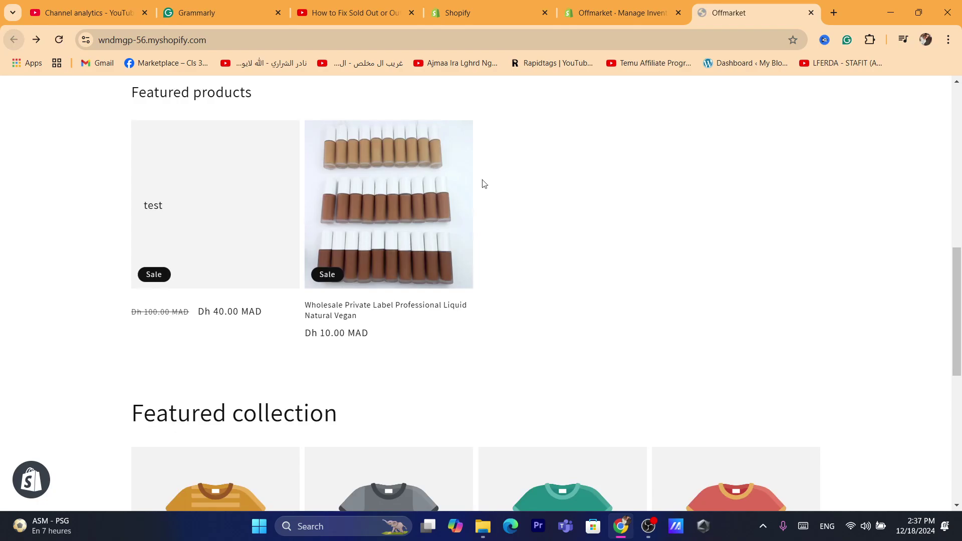
- Check the Wholesale Private Label storefront page showing Dh 10.00 MAD and purchase limit 2–4
click(372, 223)
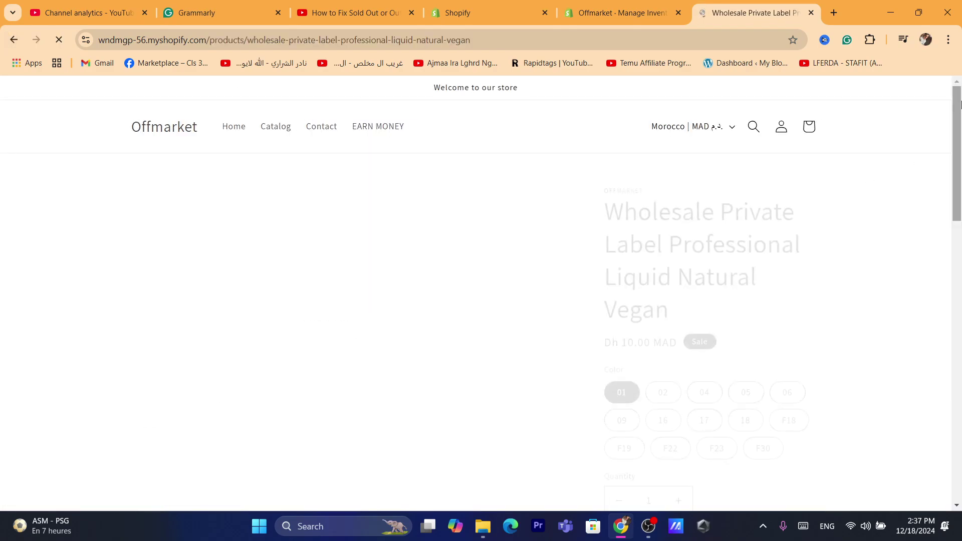
drag(960, 126, 942, 99)
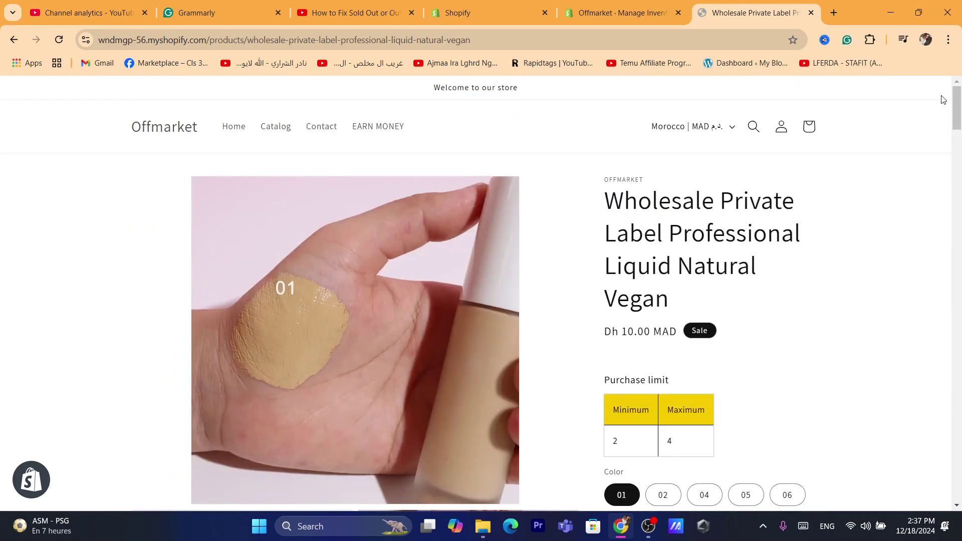
click(579, 45)
text(dhgate.com)
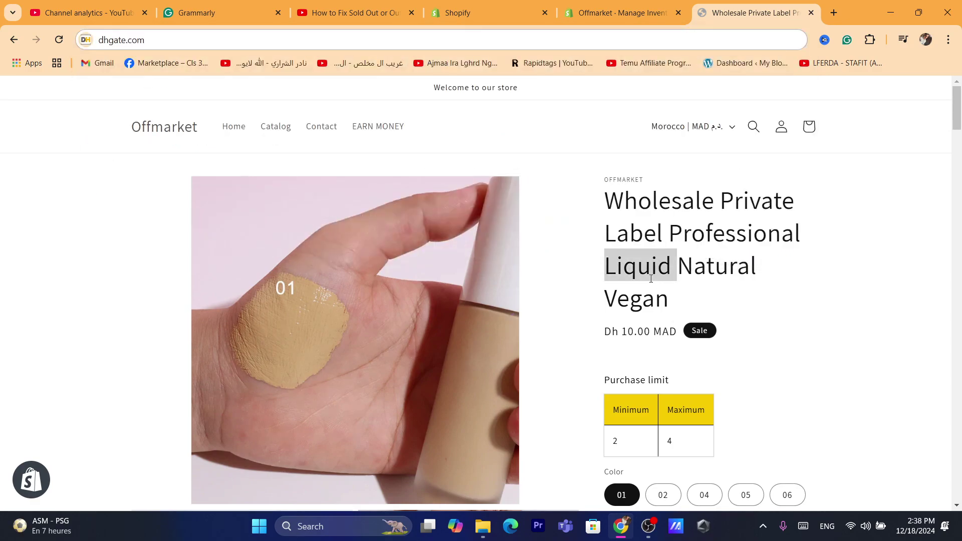
triple_click(651, 278)
click(891, 174)
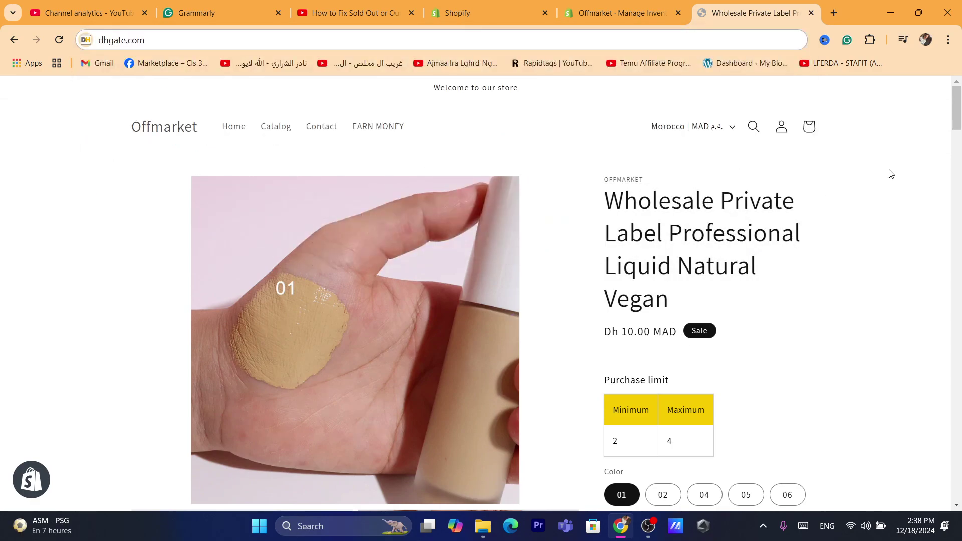
- Open the EARN MONEY affiliate portal and view its 5% referral link and referral summary
click(396, 126)
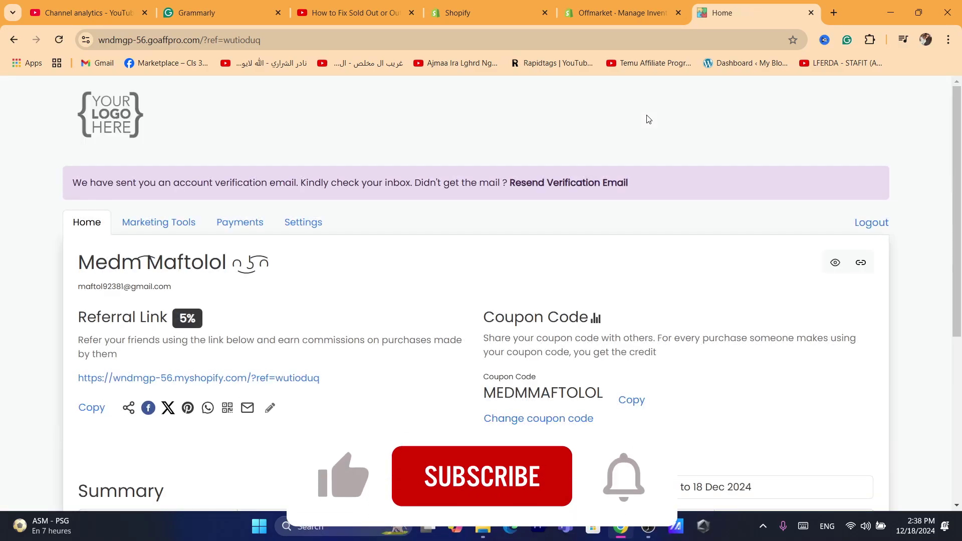
scroll(961, 123, down, 5)
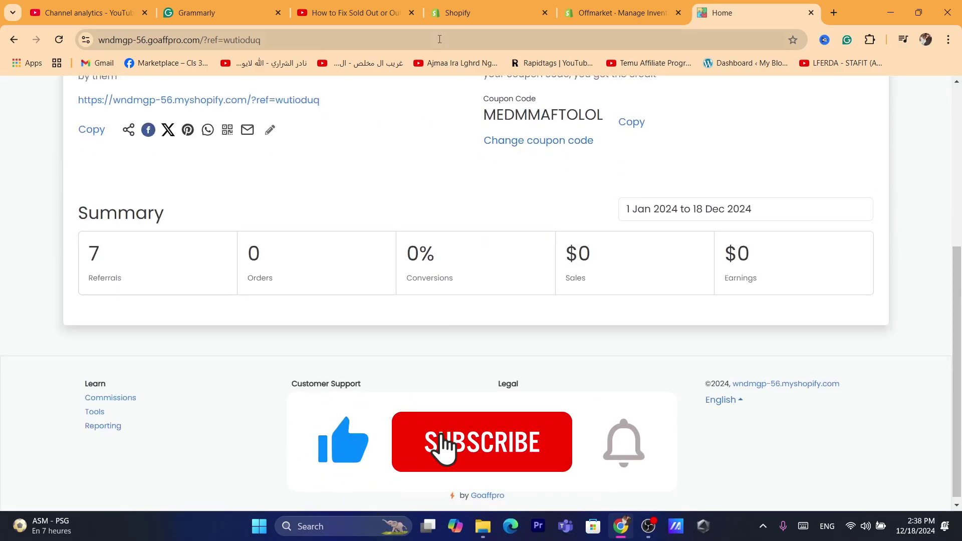
click(440, 39)
text(d)
click(444, 308)
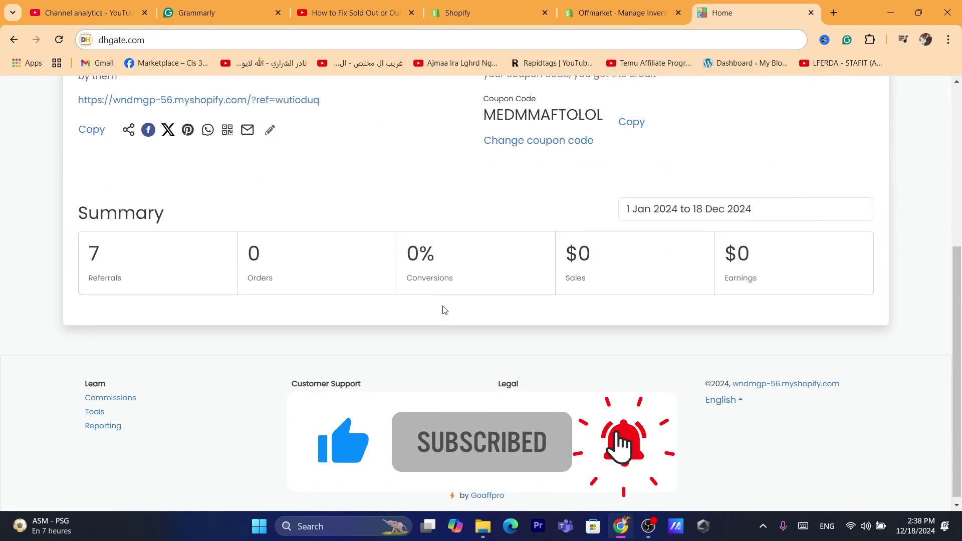